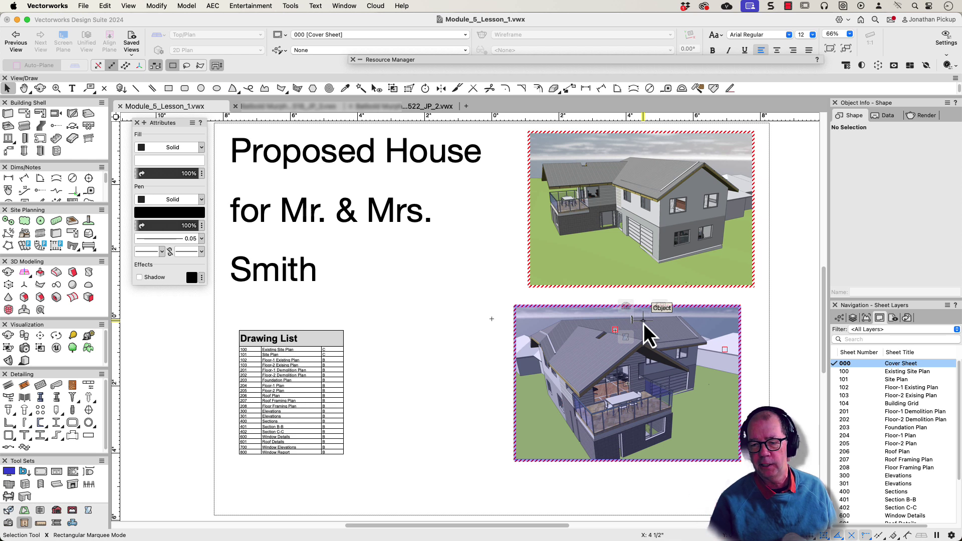
# Switch from the cover sheet to the 2-Floor design layer and hide the 2-Roof and 1-Floor layers.
pyautogui.scroll(-1, 643, 323)
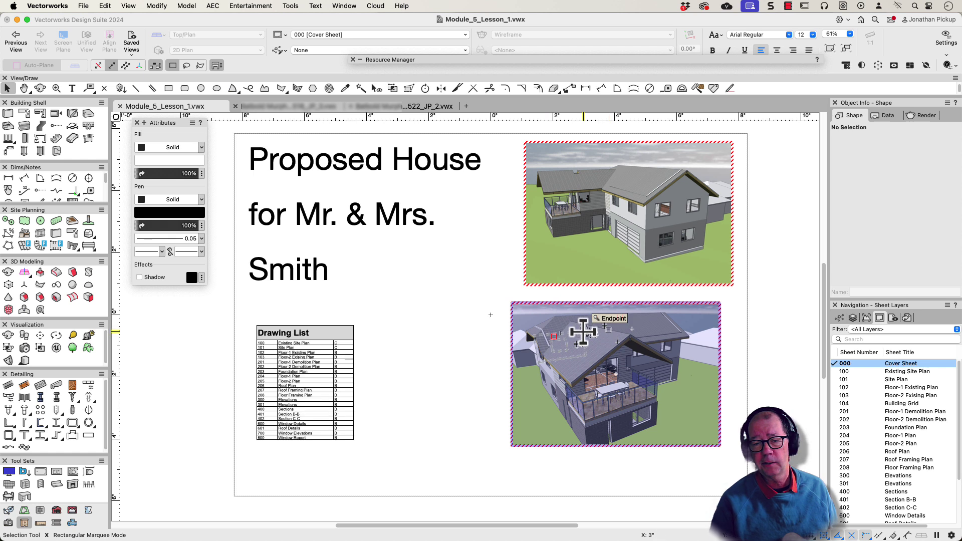
pyautogui.click(853, 318)
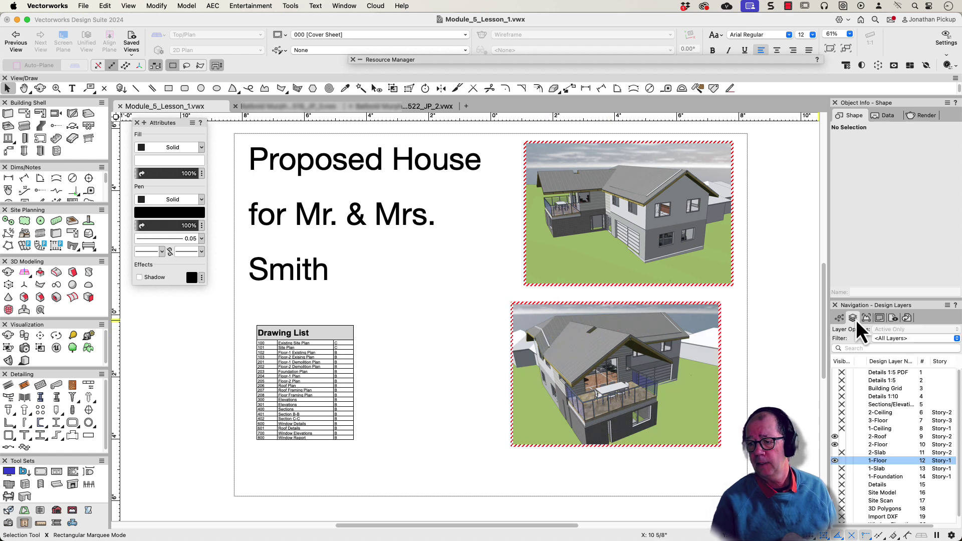
pyautogui.click(858, 445)
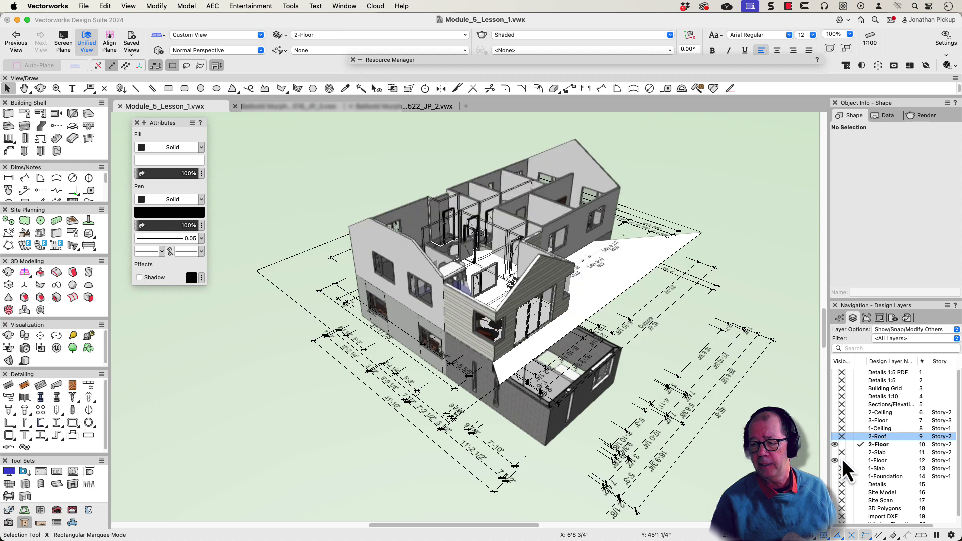
pyautogui.click(841, 459)
# Clear the class search and show all classes except the one holding the demolished walls on the upper floor.
pyautogui.scroll(5, 395, 243)
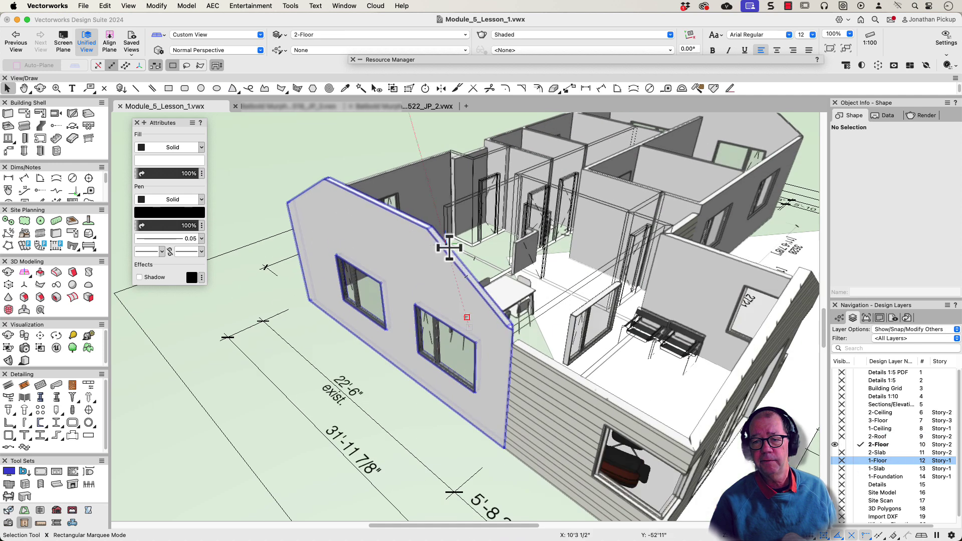
pyautogui.keyDown('ctrl'); pyautogui.moveTo(449, 247); pyautogui.dragTo(573, 300, button='middle'); pyautogui.keyUp('ctrl')
pyautogui.keyDown('ctrl'); pyautogui.moveTo(625, 256); pyautogui.dragTo(497, 307, button='middle'); pyautogui.keyUp('ctrl')
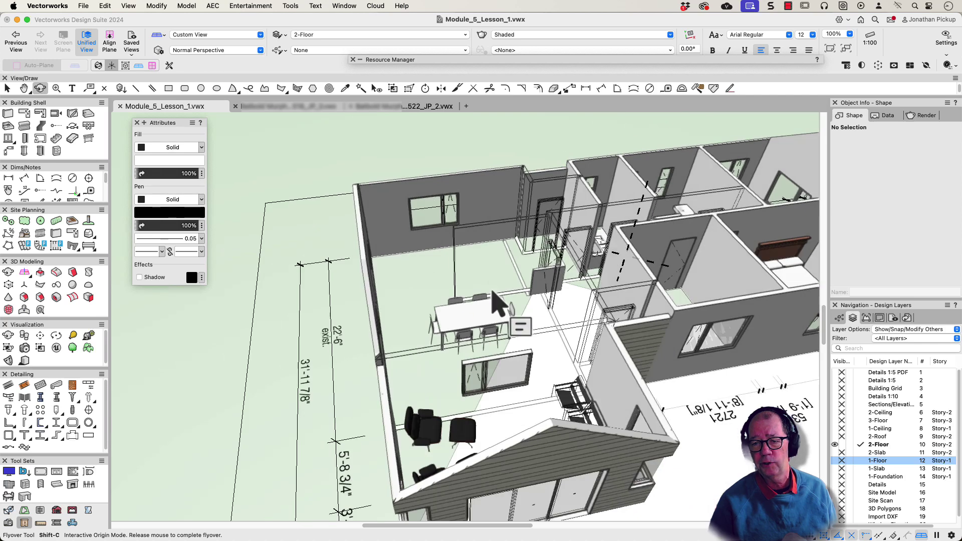
pyautogui.click(838, 319)
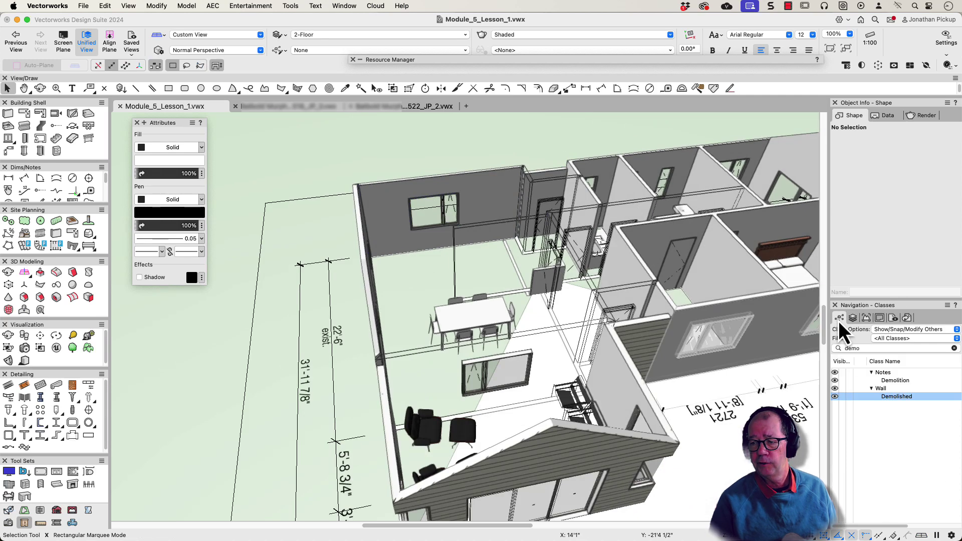
pyautogui.click(954, 348)
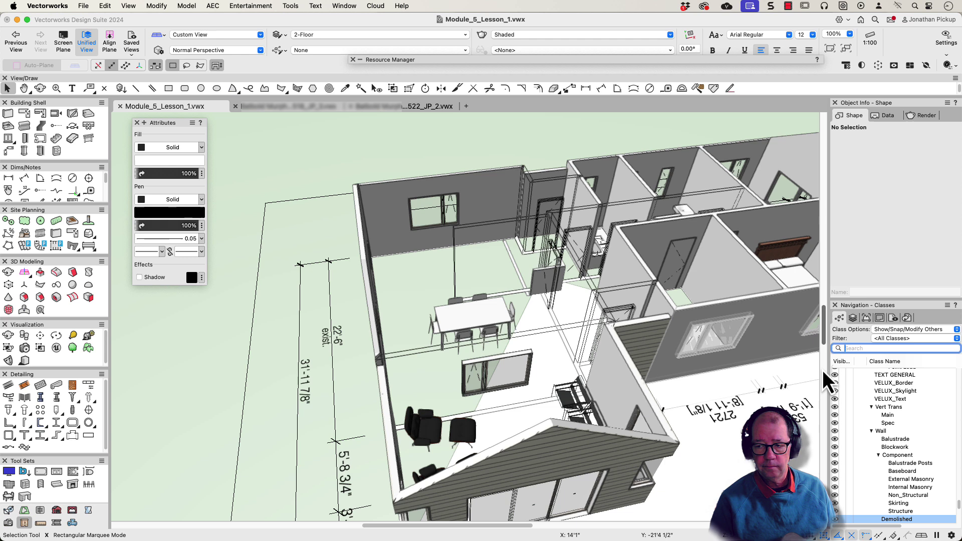
pyautogui.click(834, 383)
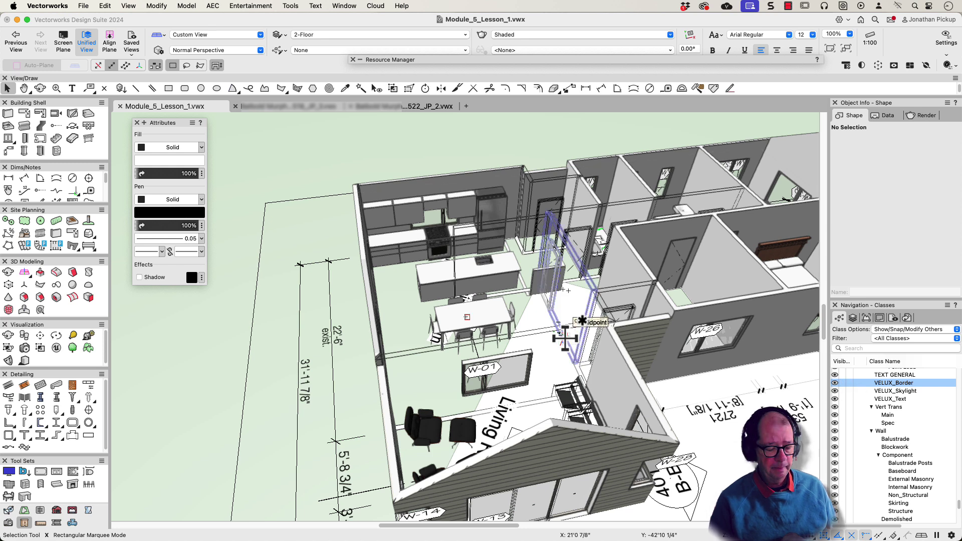
pyautogui.press('v')
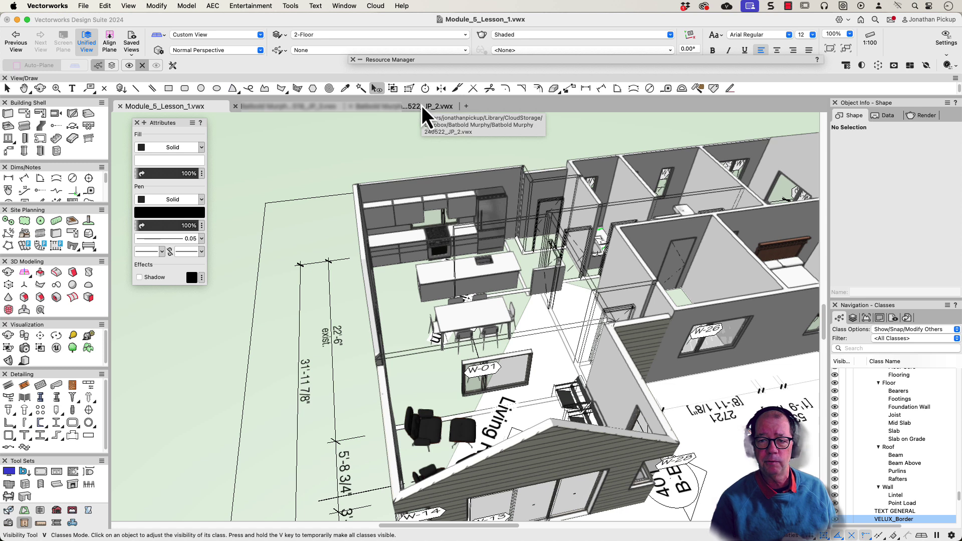
pyautogui.click(433, 359)
# Select the kitchen group on the 2-Floor layer and open it for editing.
pyautogui.hotkey('shift', 'c')
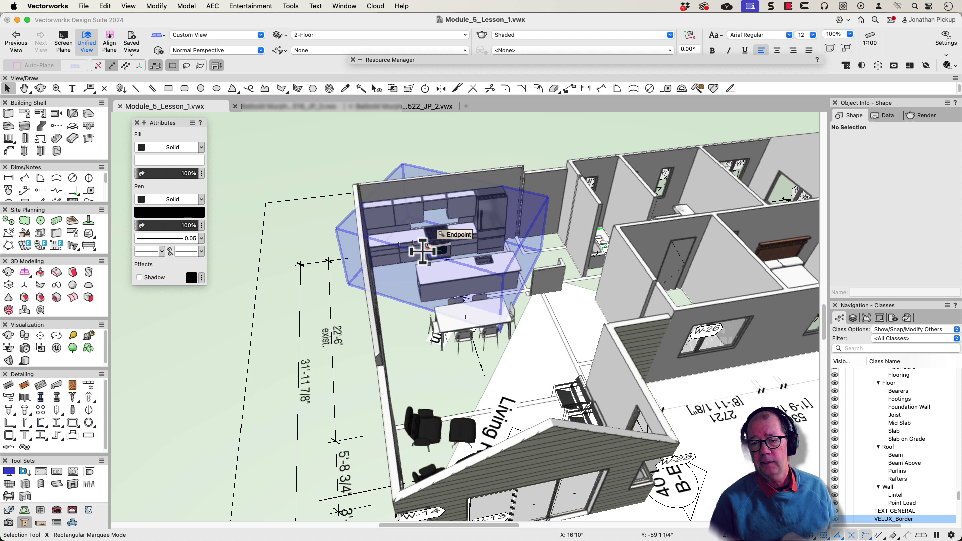
pyautogui.moveTo(440, 226); pyautogui.dragTo(401, 249)
pyautogui.press('x')
pyautogui.scroll(5, 401, 236)
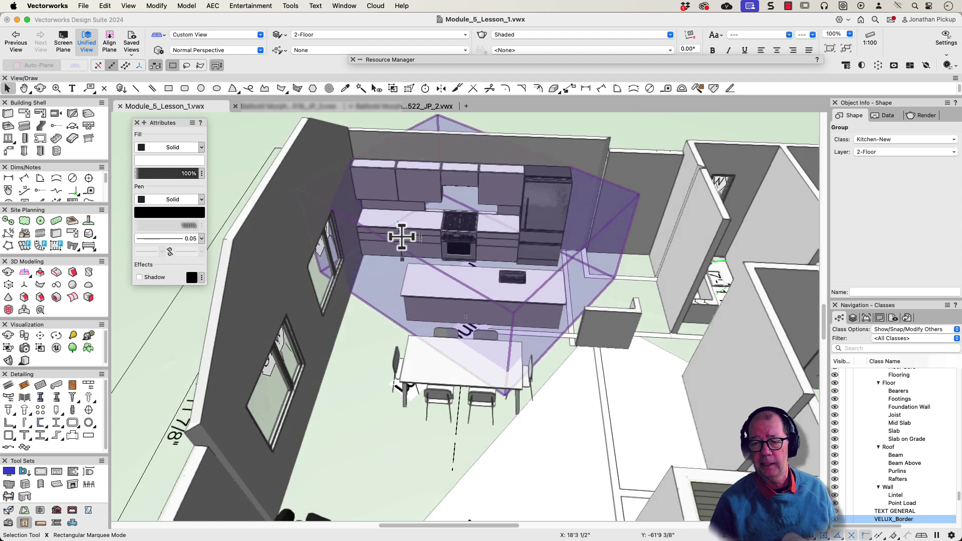
pyautogui.hotkey('shift', 'c')
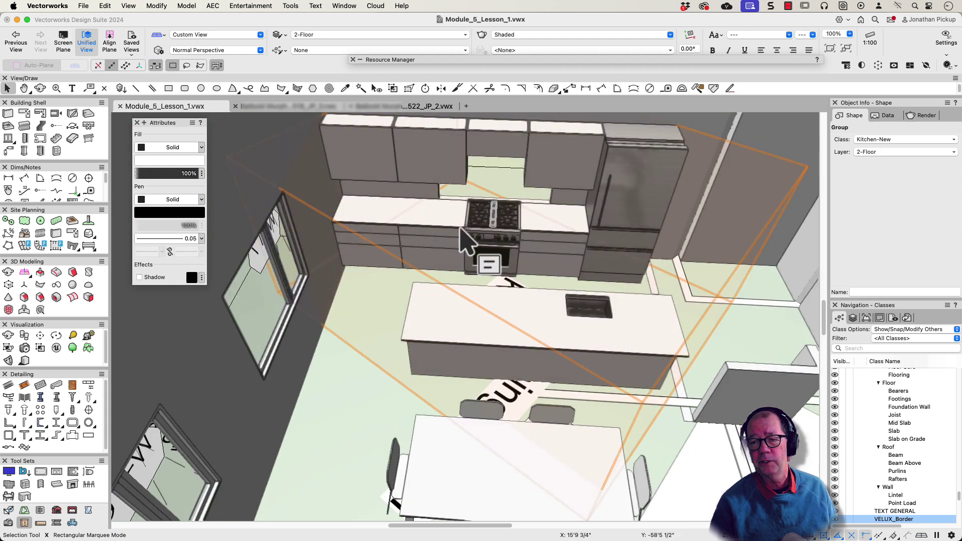
pyautogui.moveTo(495, 227); pyautogui.dragTo(524, 207)
pyautogui.press('x')
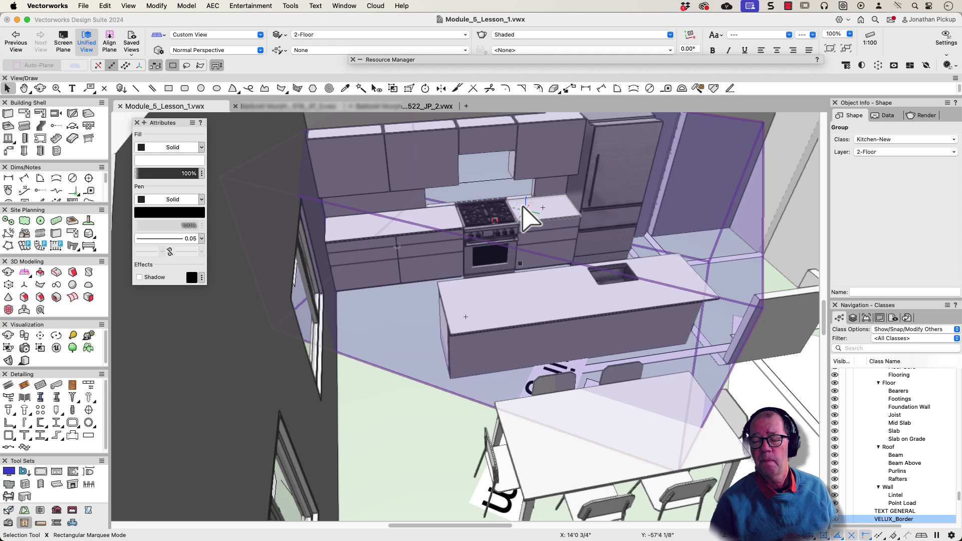
pyautogui.moveTo(516, 209); pyautogui.dragTo(492, 314, button='middle')
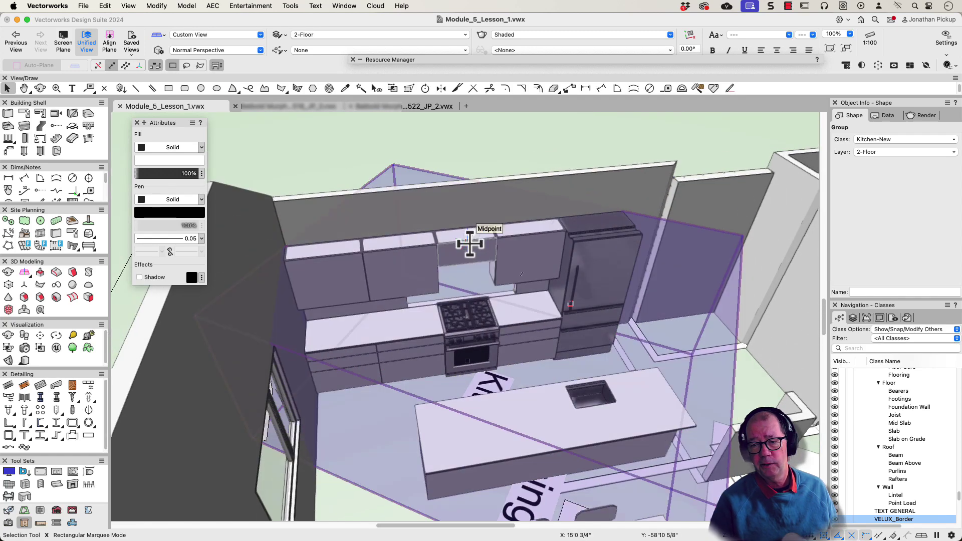
pyautogui.doubleClick(469, 244)
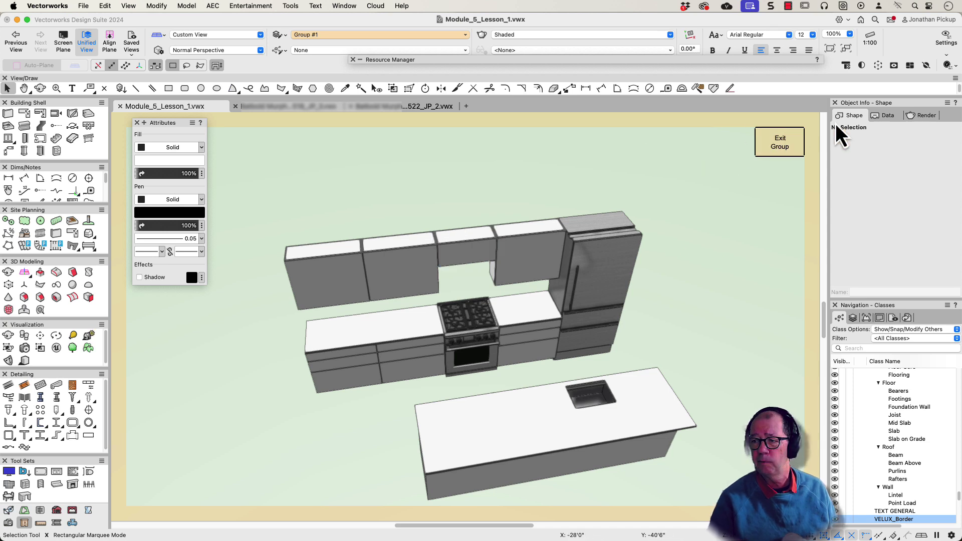
# Turn on the display of other objects while in edit modes to see the kitchen in its surroundings.
pyautogui.click(894, 66)
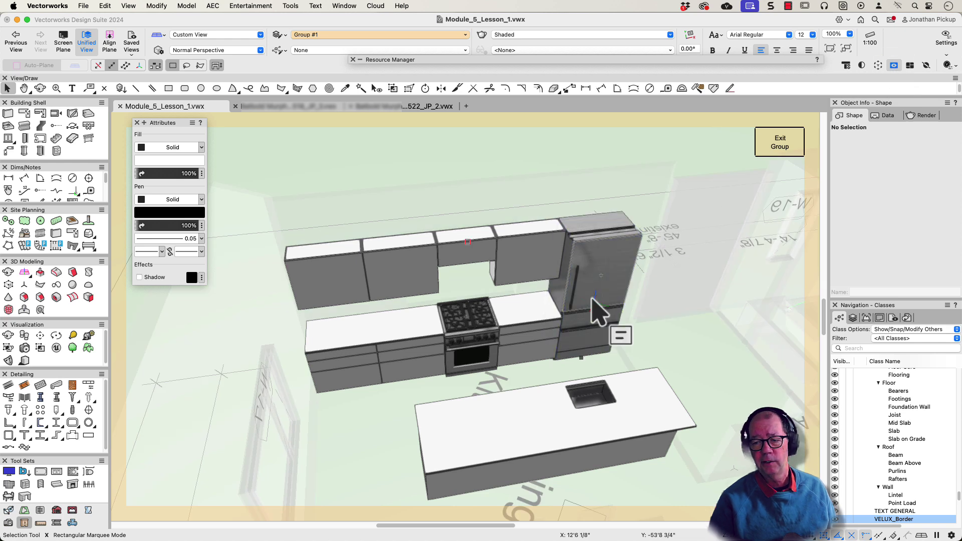
pyautogui.moveTo(591, 298); pyautogui.dragTo(585, 277, button='middle')
pyautogui.moveTo(560, 310); pyautogui.dragTo(574, 287, button='middle')
pyautogui.hotkey('shift', 'c')
pyautogui.moveTo(574, 285); pyautogui.dragTo(579, 238)
pyautogui.press('x')
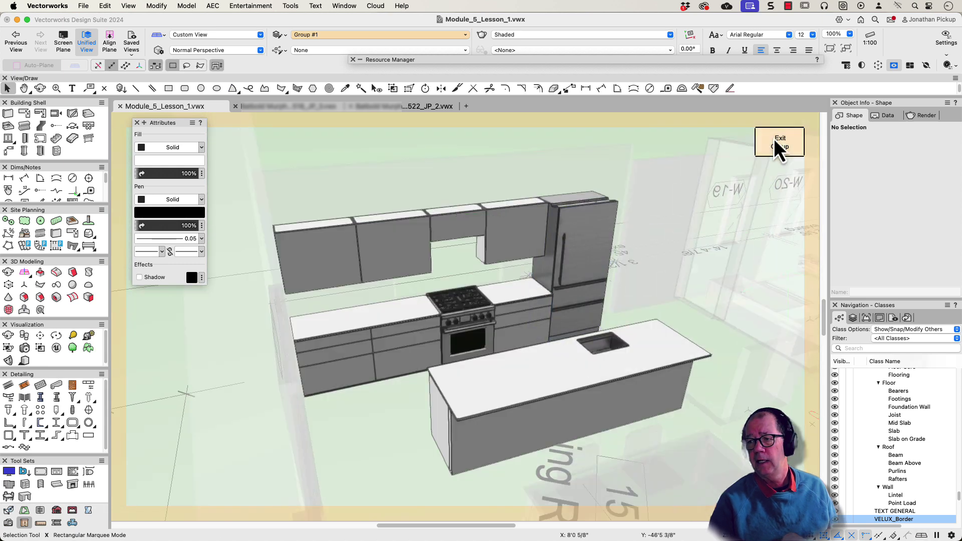
# Disable the Gray other objects display preference so the surrounding building shows in full colour while editing the kitchen group.
pyautogui.click(948, 65)
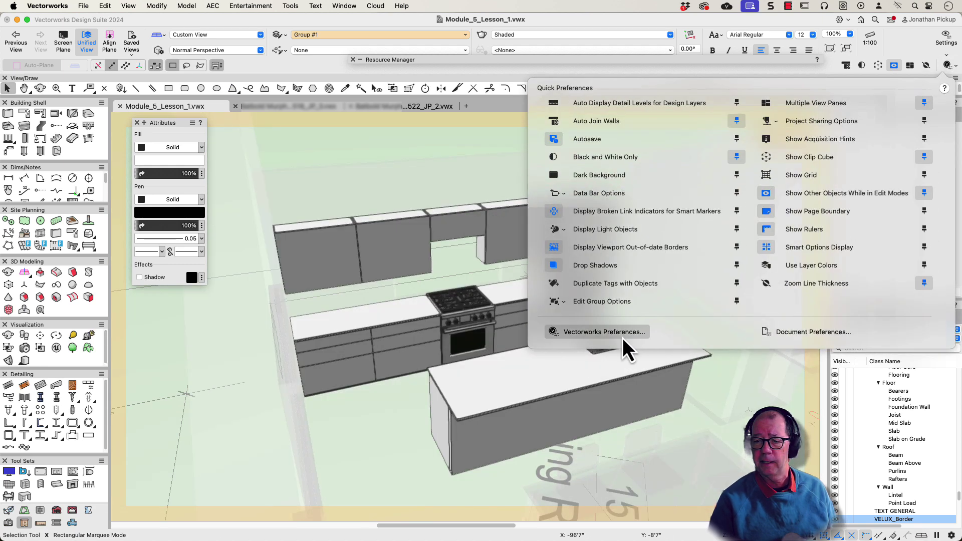
pyautogui.click(621, 336)
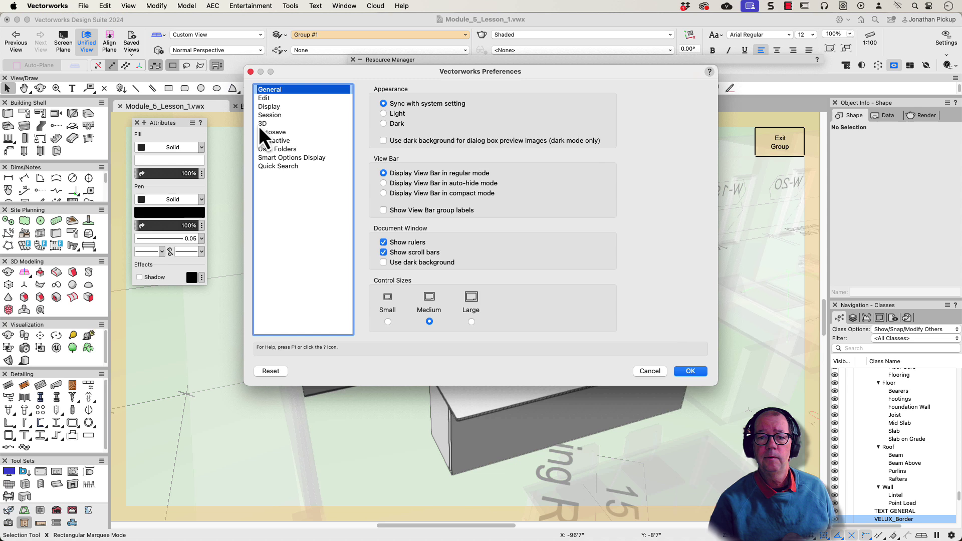
pyautogui.click(268, 107)
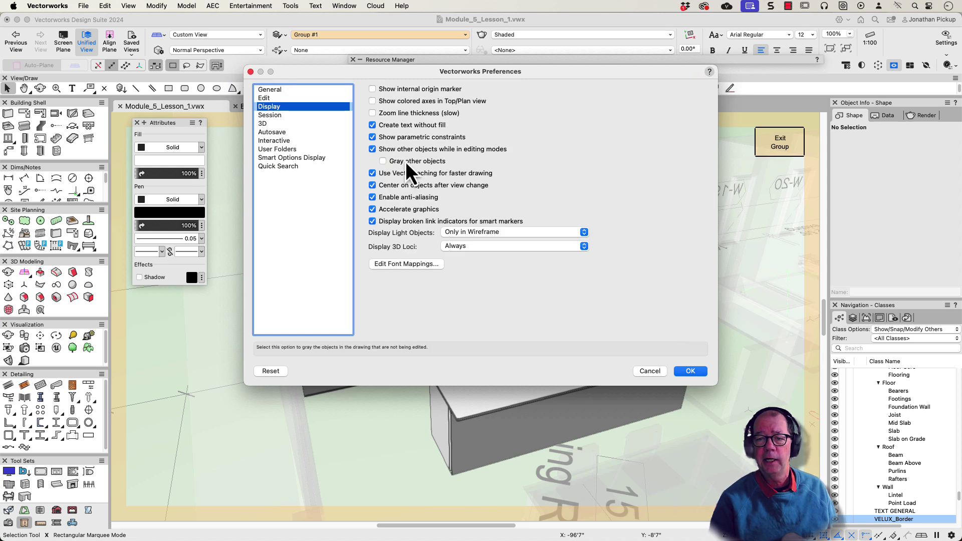
pyautogui.click(691, 373)
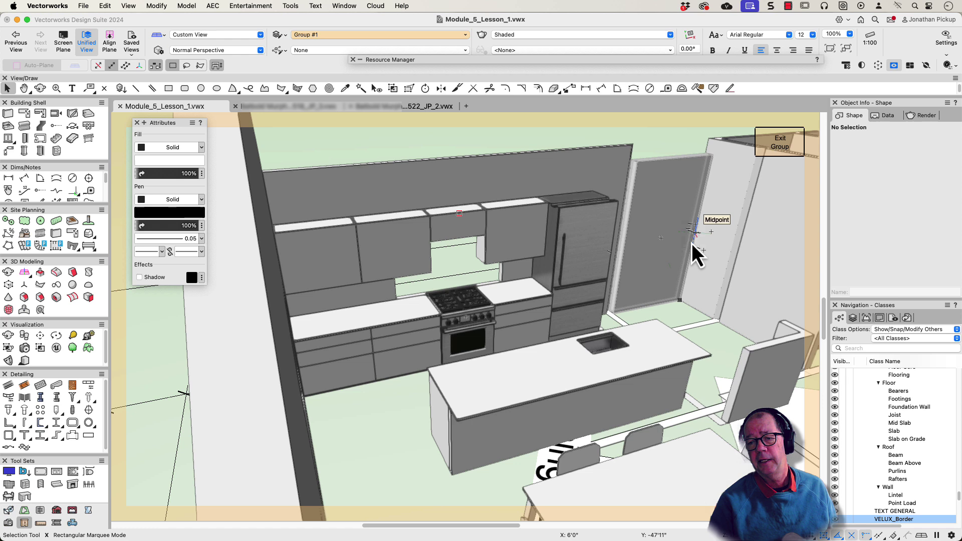
pyautogui.hotkey('shift', 'c')
pyautogui.moveTo(691, 242); pyautogui.dragTo(515, 294)
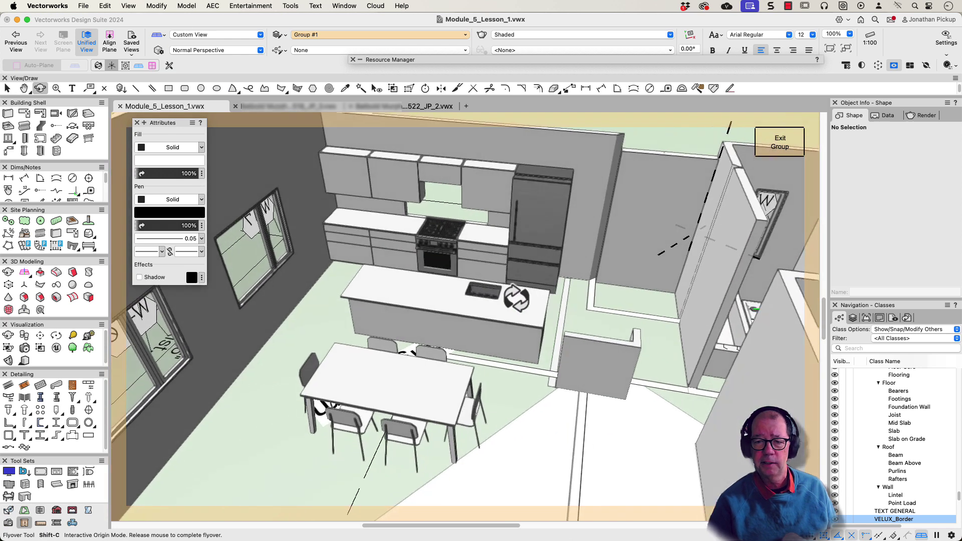
pyautogui.press('x')
# Re-enable the Gray other objects display preference and view the kitchen against the faded surroundings.
pyautogui.click(949, 65)
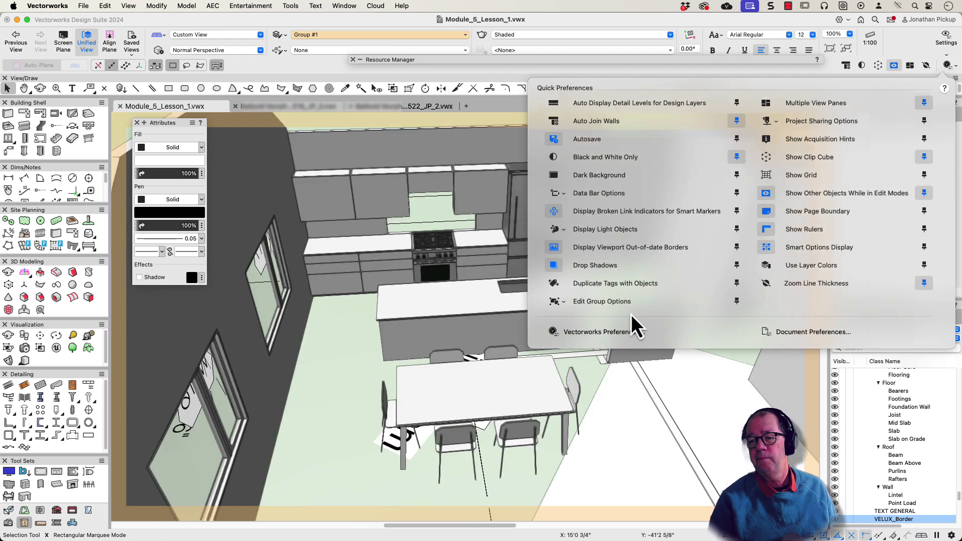
pyautogui.click(612, 334)
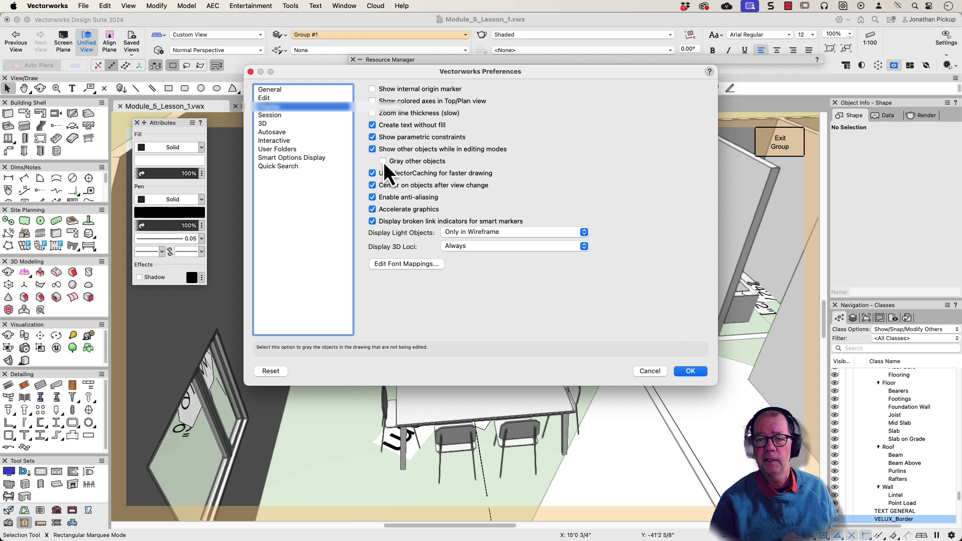
pyautogui.click(690, 371)
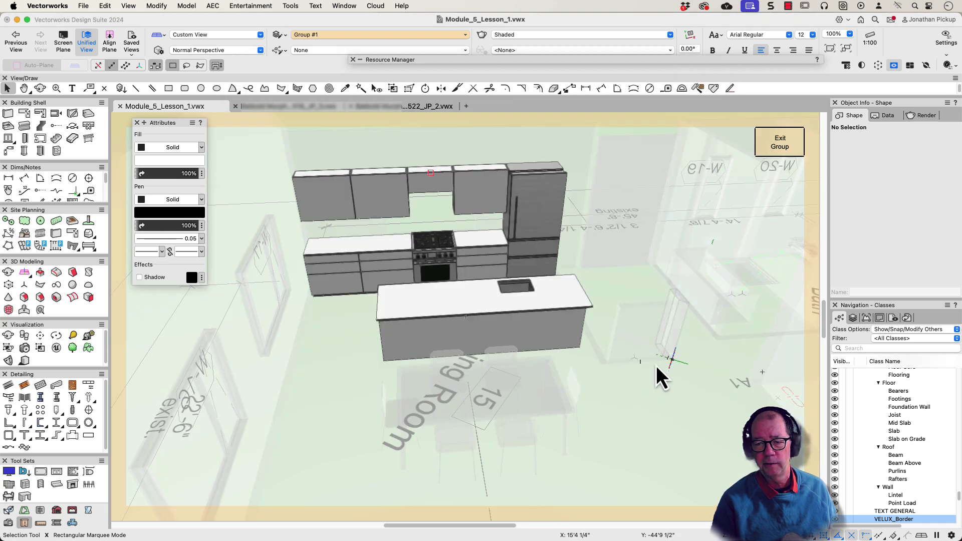
pyautogui.keyDown('super'); pyautogui.moveTo(438, 315); pyautogui.dragTo(419, 315, button='middle'); pyautogui.keyUp('super')
pyautogui.click(10, 47)
pyautogui.keyDown('super'); pyautogui.moveTo(438, 199); pyautogui.dragTo(389, 200, button='middle'); pyautogui.keyUp('super')
pyautogui.moveTo(388, 201); pyautogui.dragTo(338, 205)
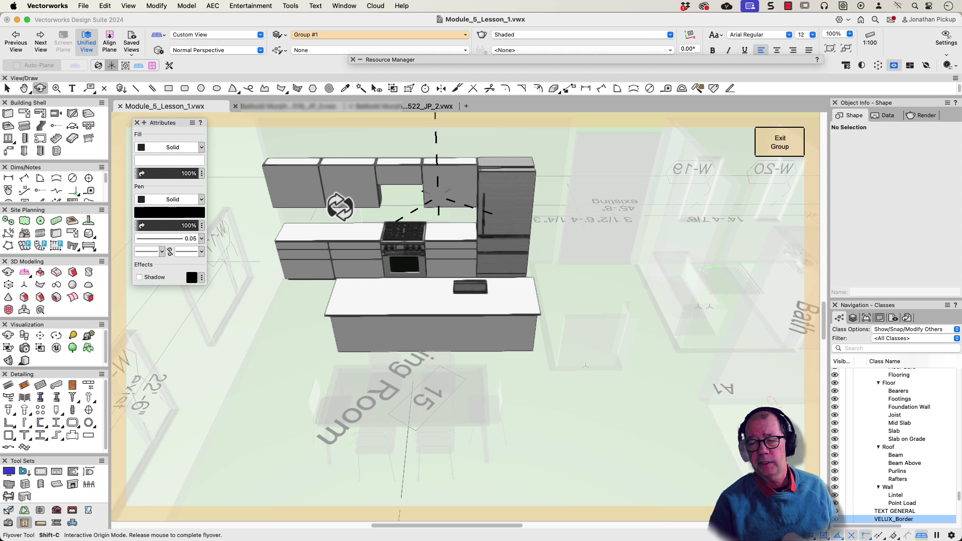
pyautogui.press('x')
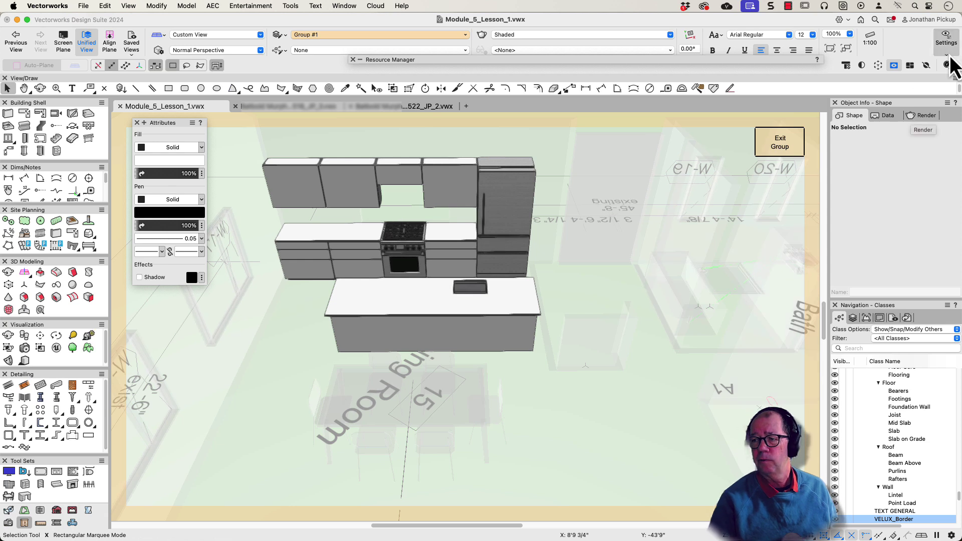
# Turn off the display of other objects while in edit modes so only the kitchen group is shown.
pyautogui.click(894, 67)
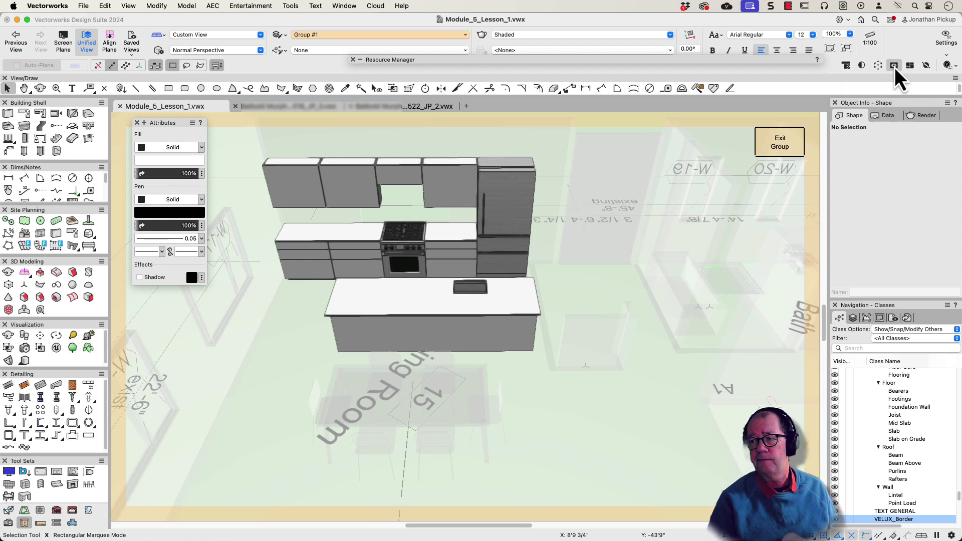
pyautogui.keyDown('ctrl'); pyautogui.moveTo(597, 165); pyautogui.dragTo(656, 159, button='middle'); pyautogui.keyUp('ctrl')
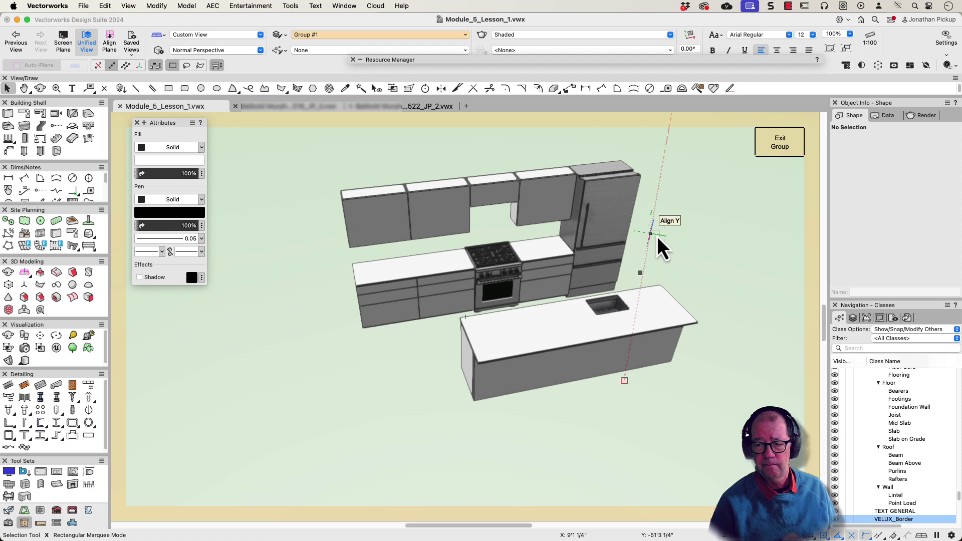
# Switch to Top/Plan view and group all the parts of the kitchen island, including its countertop and sink.
pyautogui.click(495, 345)
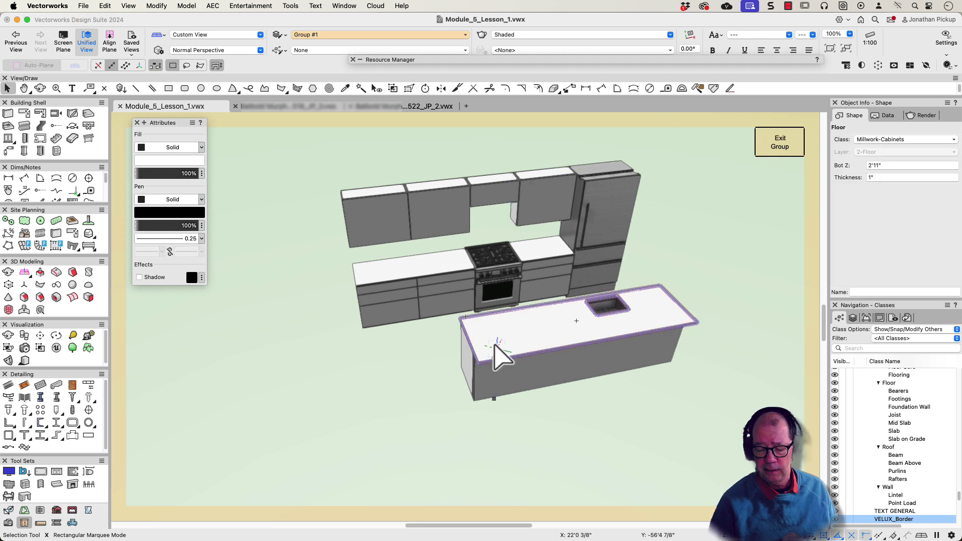
pyautogui.press('super+5')
pyautogui.click(397, 175)
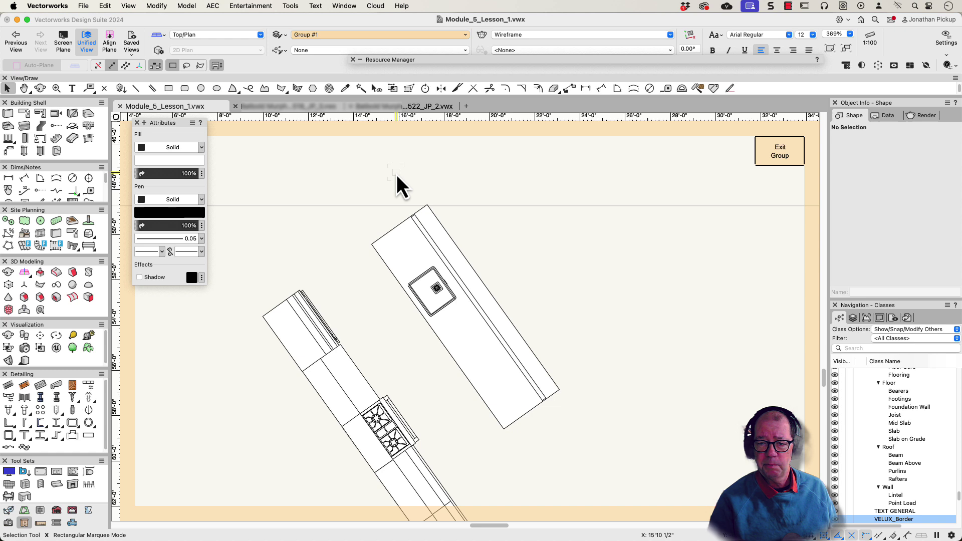
pyautogui.moveTo(373, 162); pyautogui.dragTo(635, 437)
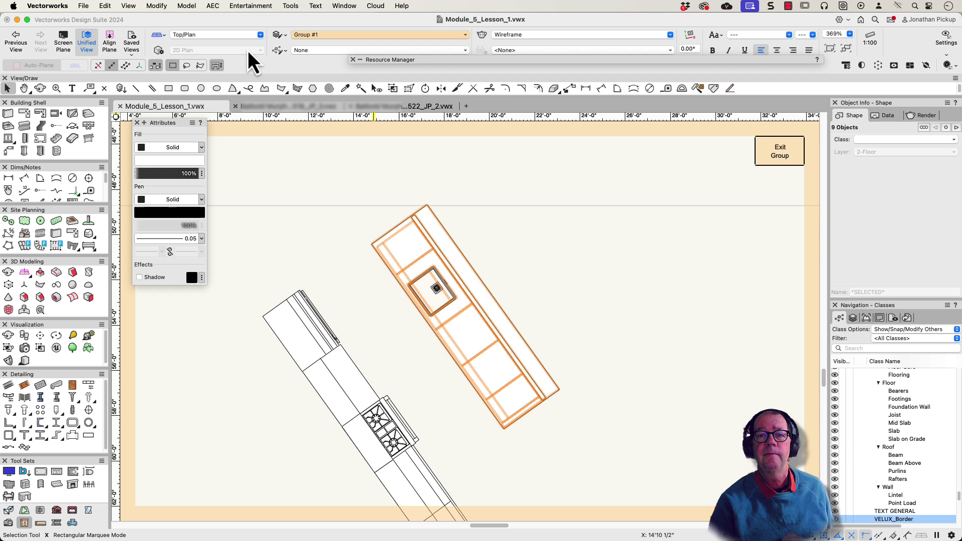
pyautogui.click(158, 7)
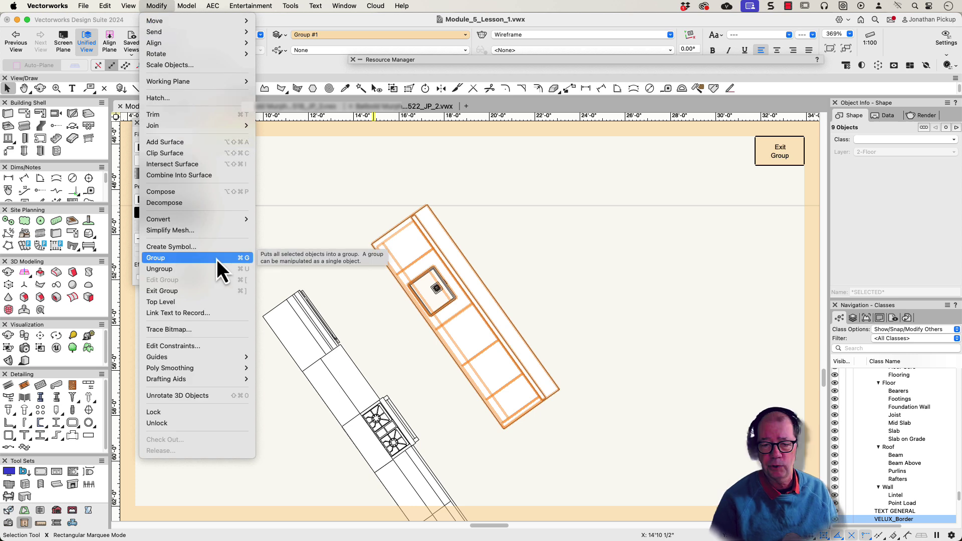
pyautogui.click(387, 200)
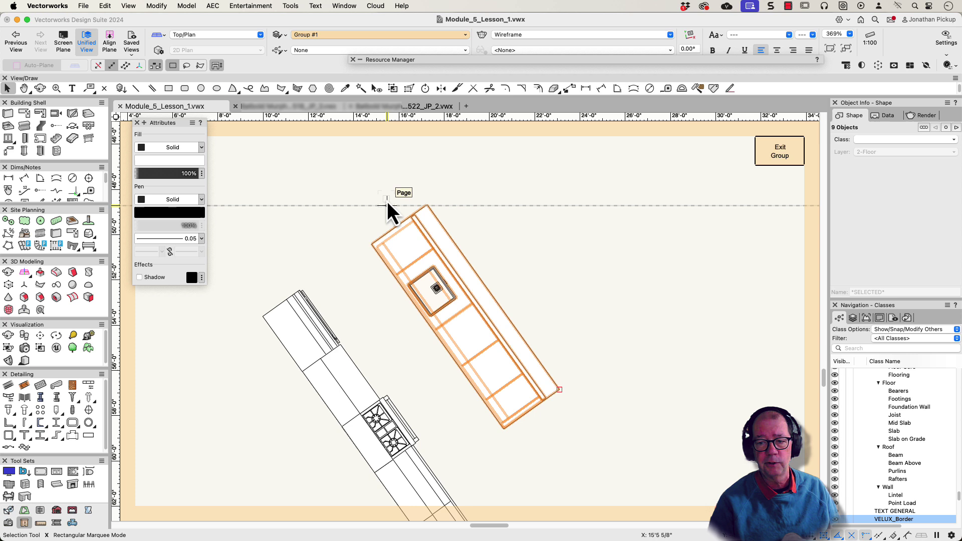
pyautogui.press('super+g')
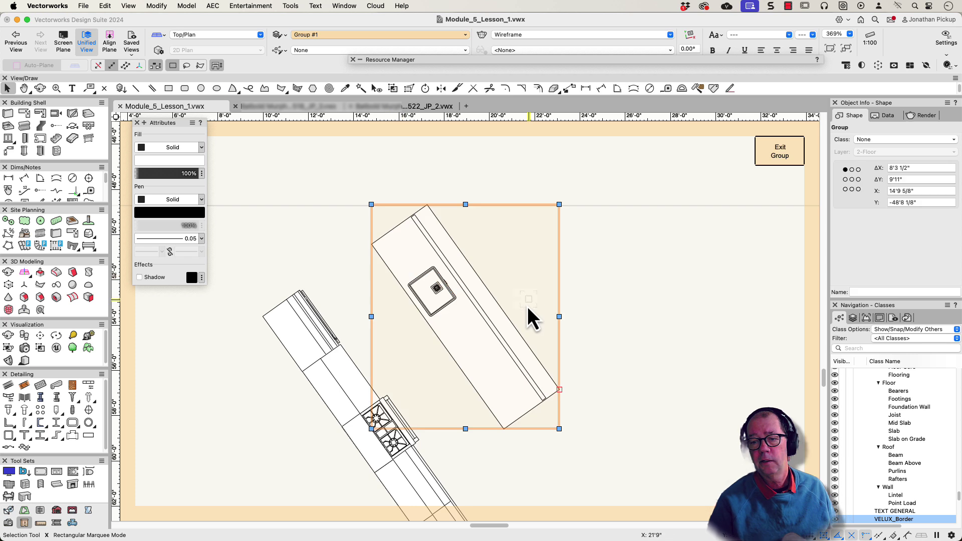
# Cut the island's end cabinet from the kitchen group and paste it in place inside the nested island group.
pyautogui.keyDown('ctrl'); pyautogui.moveTo(529, 343); pyautogui.dragTo(464, 316, button='middle'); pyautogui.keyUp('ctrl')
pyautogui.moveTo(464, 316)
pyautogui.mouseDown()
pyautogui.moveTo(316, 171)
pyautogui.moveTo(608, 243)
pyautogui.moveTo(542, 264)
pyautogui.mouseUp()
pyautogui.keyDown('ctrl'); pyautogui.moveTo(542, 264); pyautogui.dragTo(637, 300, button='middle'); pyautogui.keyUp('ctrl')
pyautogui.press('super+5')
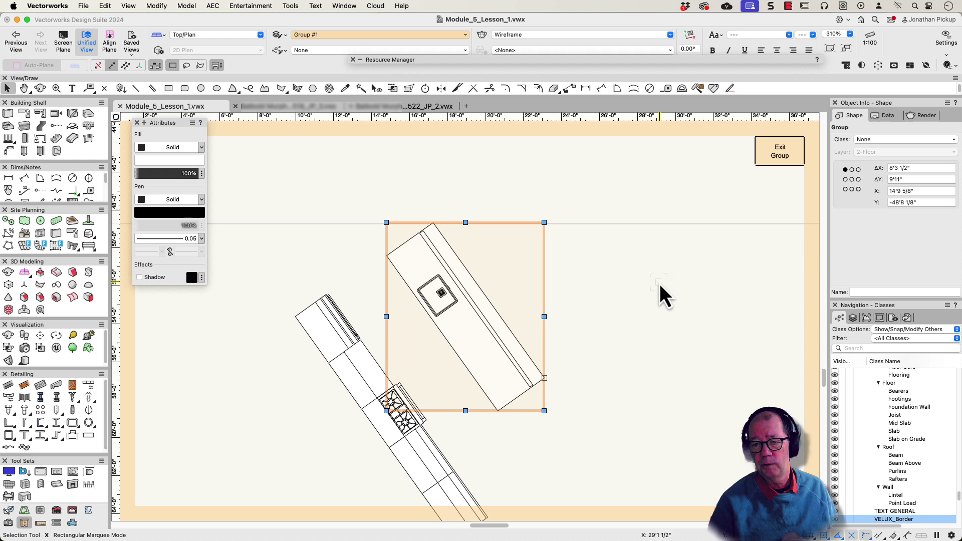
pyautogui.moveTo(437, 222); pyautogui.dragTo(455, 256)
pyautogui.moveTo(347, 179); pyautogui.dragTo(548, 356)
pyautogui.click(476, 305)
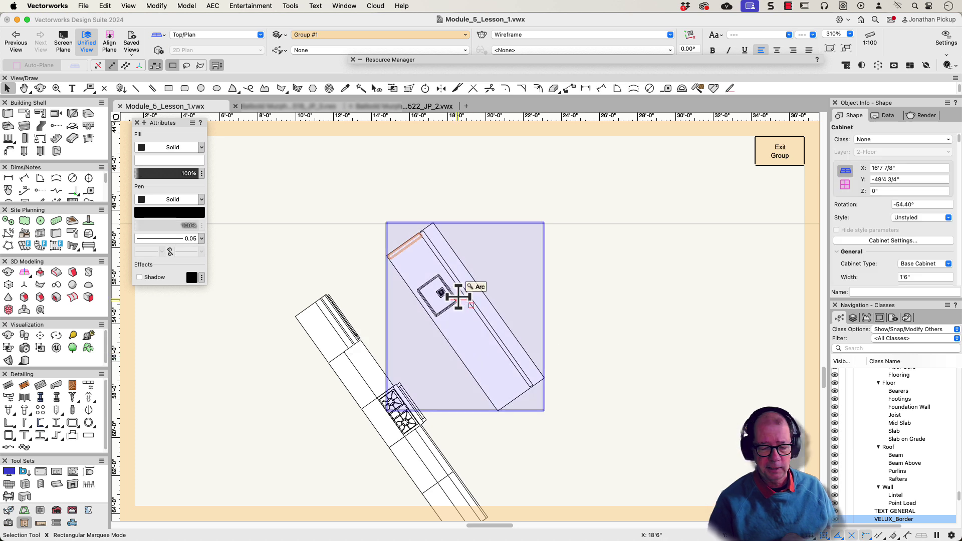
pyautogui.click(413, 200)
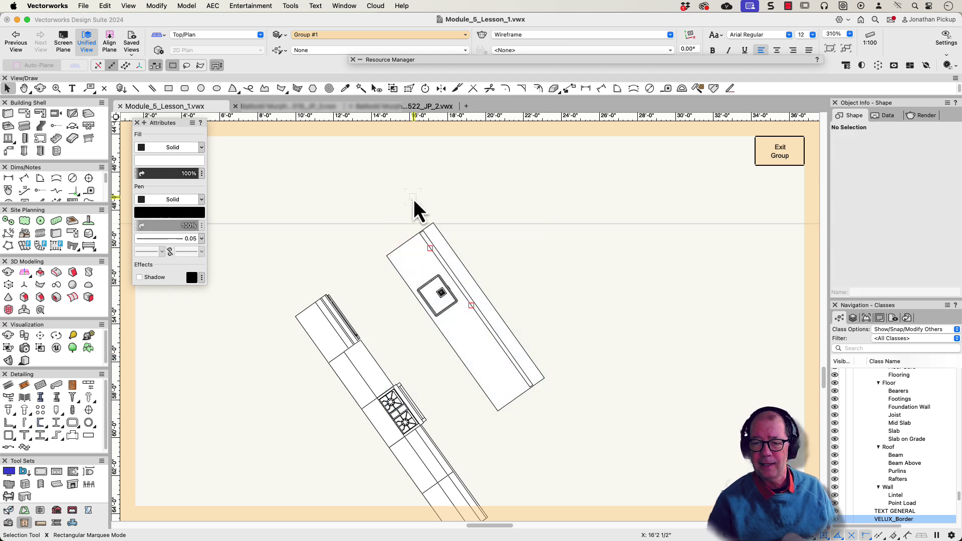
pyautogui.click(406, 250)
pyautogui.doubleClick(407, 252)
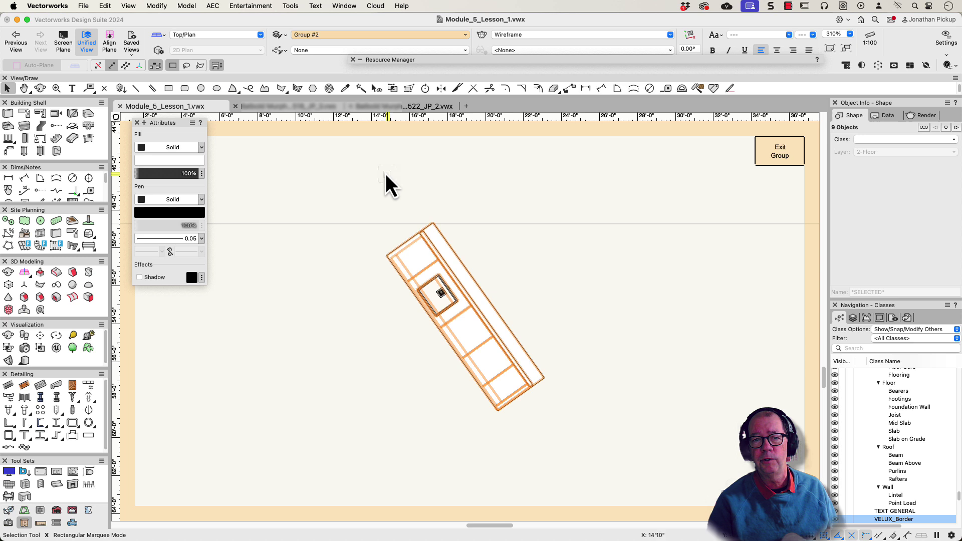
pyautogui.click(109, 7)
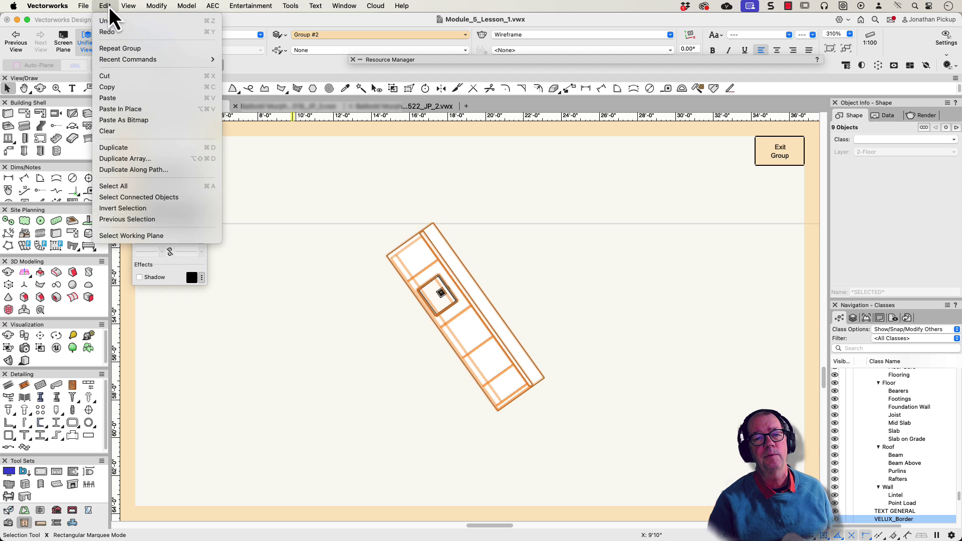
pyautogui.click(119, 108)
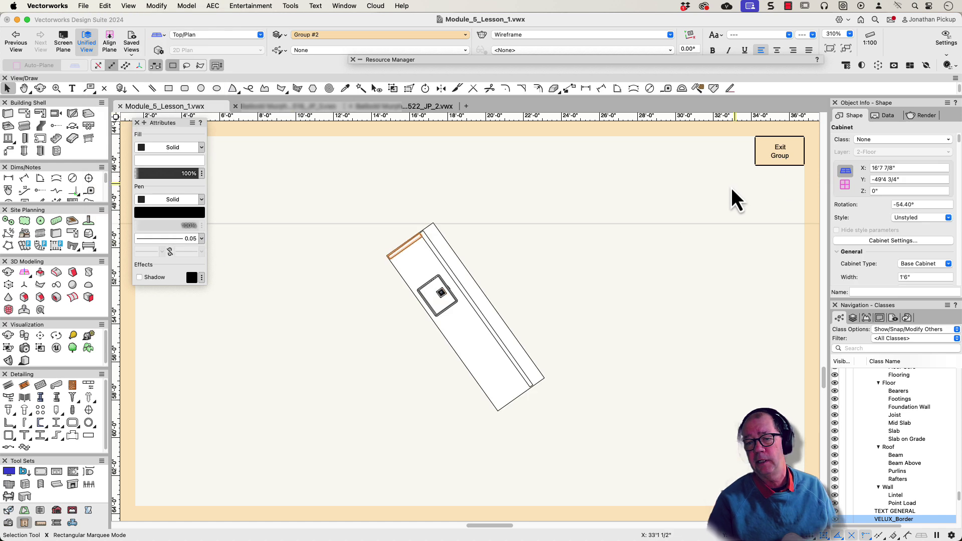
# Send the island's pasted end cabinet to the back of the stacking order and exit the island group.
pyautogui.rightClick(408, 248)
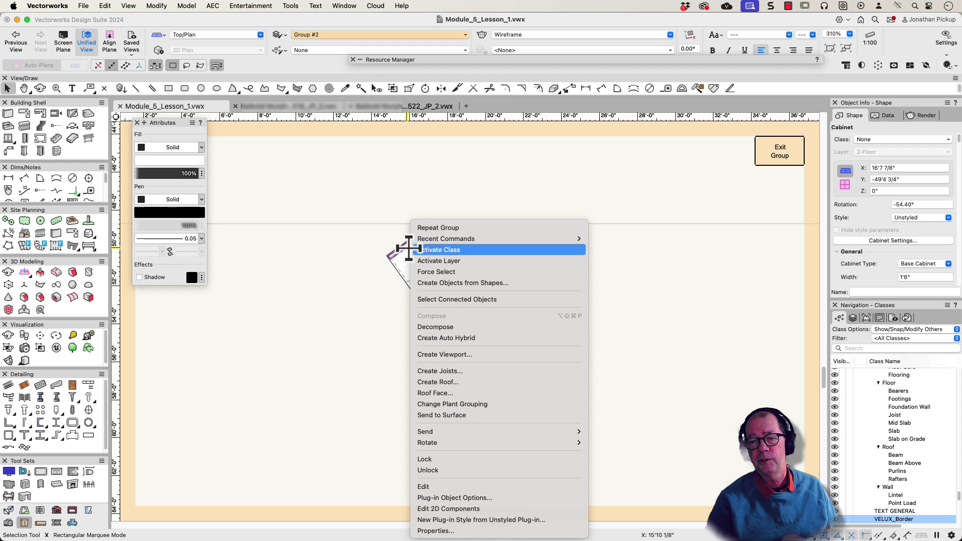
pyautogui.moveTo(486, 433)
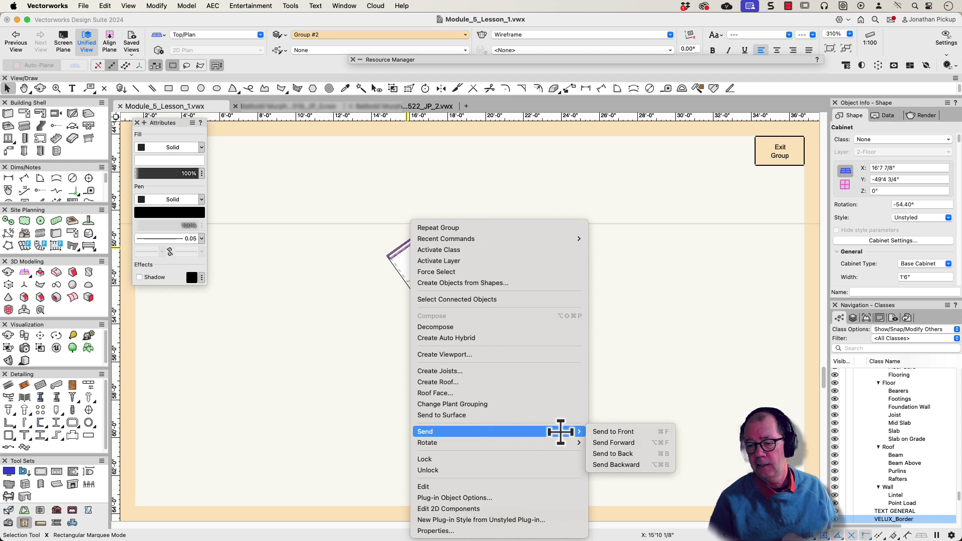
pyautogui.click(613, 454)
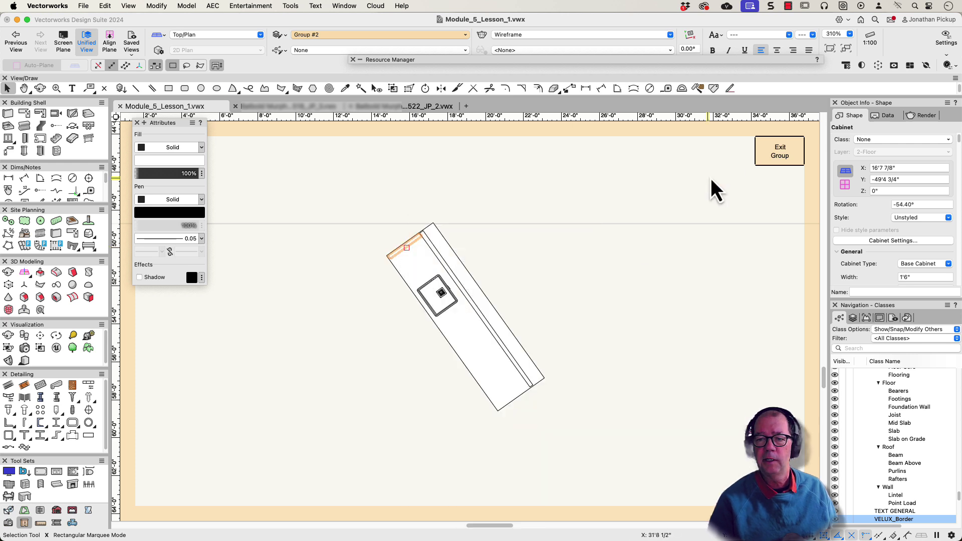
pyautogui.click(775, 152)
pyautogui.click(644, 229)
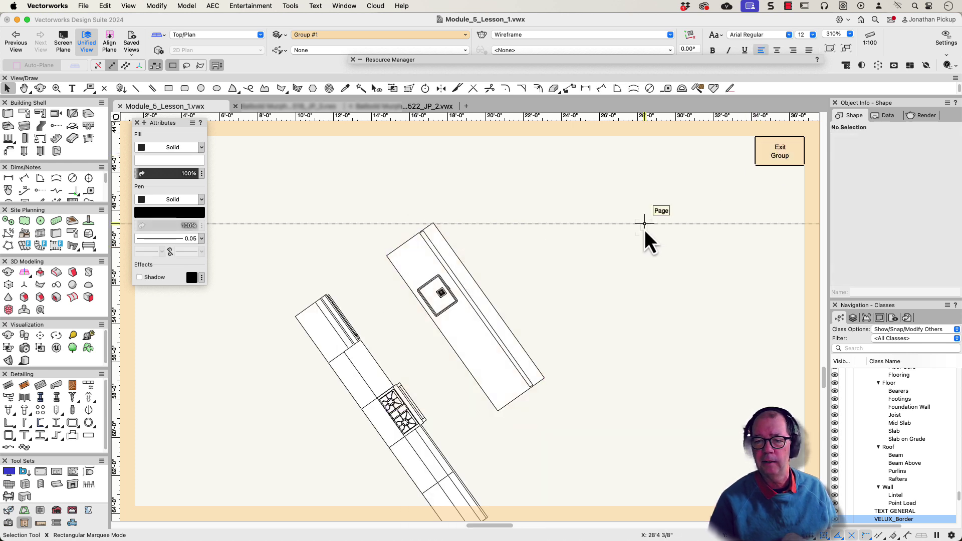
# Reopen the island group, send the long cabinet along the island's back edge to the back, and exit the group.
pyautogui.doubleClick(470, 303)
pyautogui.click(445, 259)
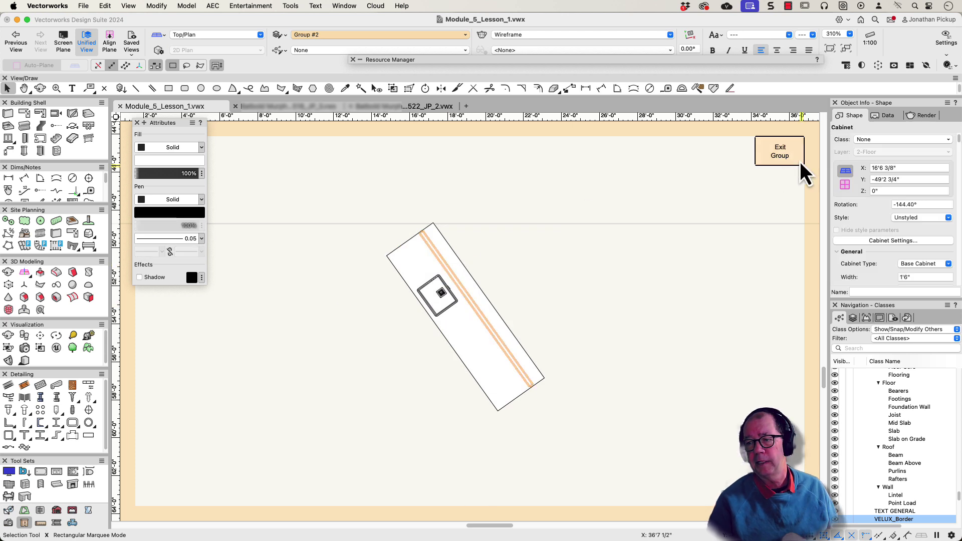
pyautogui.click(774, 155)
# Examine the island's drawer cabinets in 3D inside its own group, selecting the cabinet under the sink, and exit the group.
pyautogui.hotkey('shift', 'c')
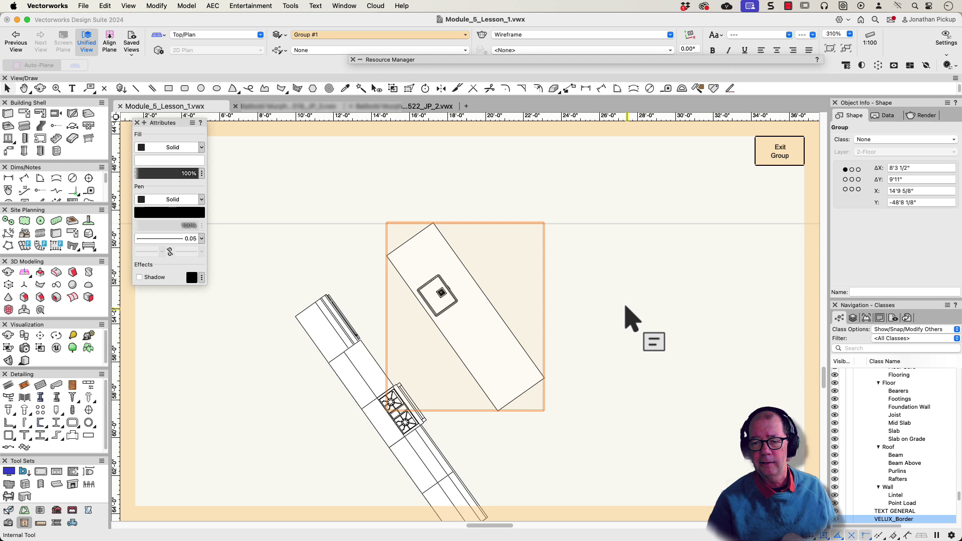
pyautogui.moveTo(629, 318)
pyautogui.mouseDown()
pyautogui.moveTo(509, 322)
pyautogui.moveTo(374, 210)
pyautogui.moveTo(354, 167)
pyautogui.moveTo(472, 161)
pyautogui.moveTo(451, 235)
pyautogui.moveTo(432, 240)
pyautogui.mouseUp()
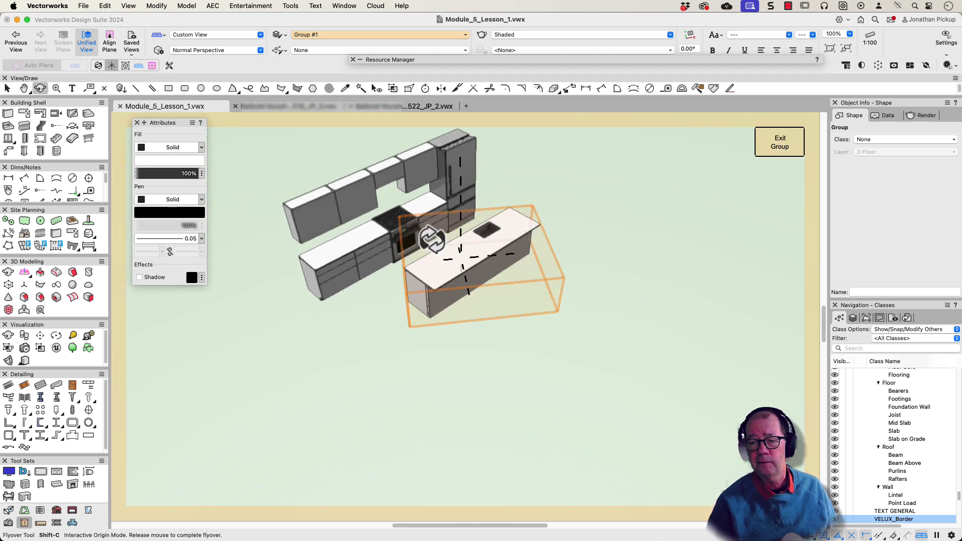
pyautogui.doubleClick(440, 270)
pyautogui.keyDown('super'); pyautogui.moveTo(486, 272); pyautogui.dragTo(734, 215, button='middle'); pyautogui.keyUp('super')
pyautogui.keyDown('super'); pyautogui.moveTo(373, 256); pyautogui.dragTo(470, 223, button='middle'); pyautogui.keyUp('super')
pyautogui.scroll(4, 404, 268)
pyautogui.click(254, 322)
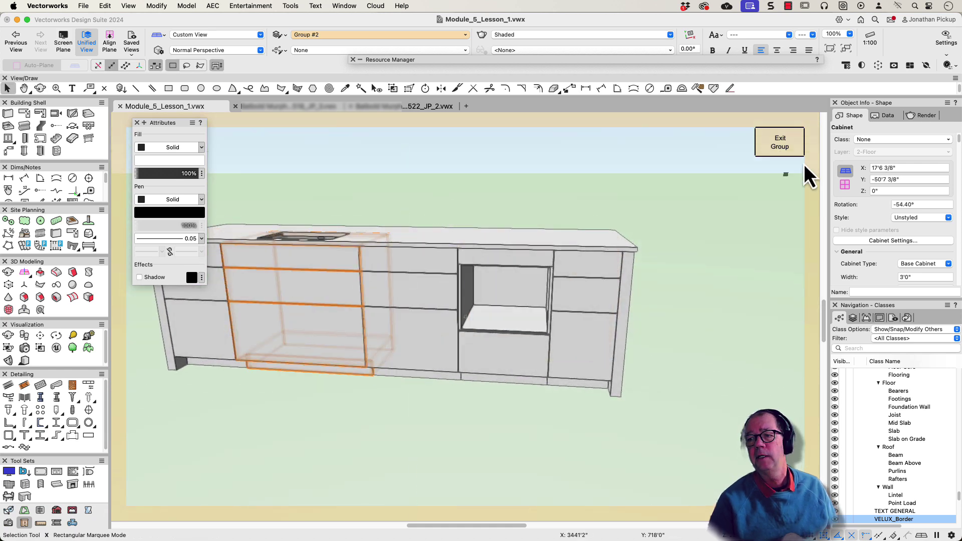
pyautogui.click(770, 142)
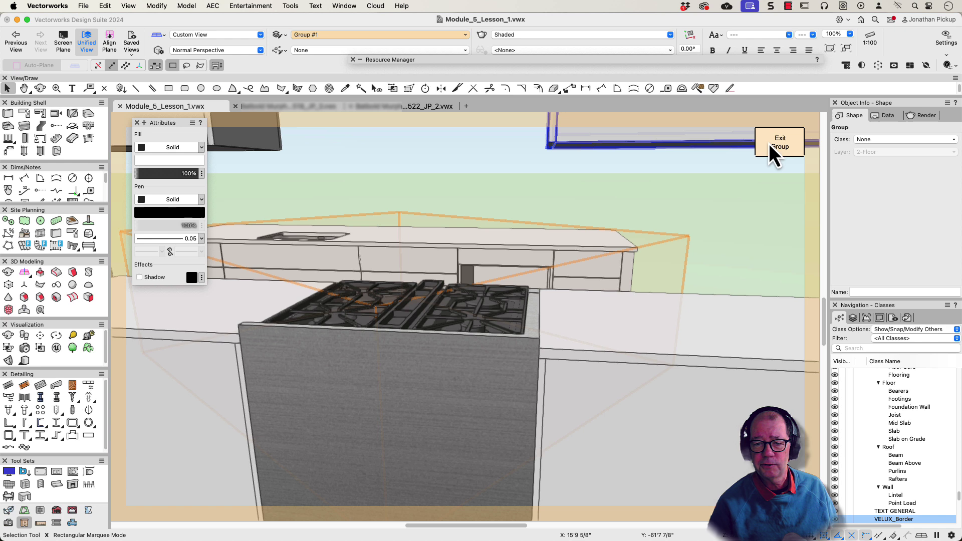
# Examine the range within the kitchen group, and reopen the island group to view its drawer fronts in isolation.
pyautogui.click(258, 313)
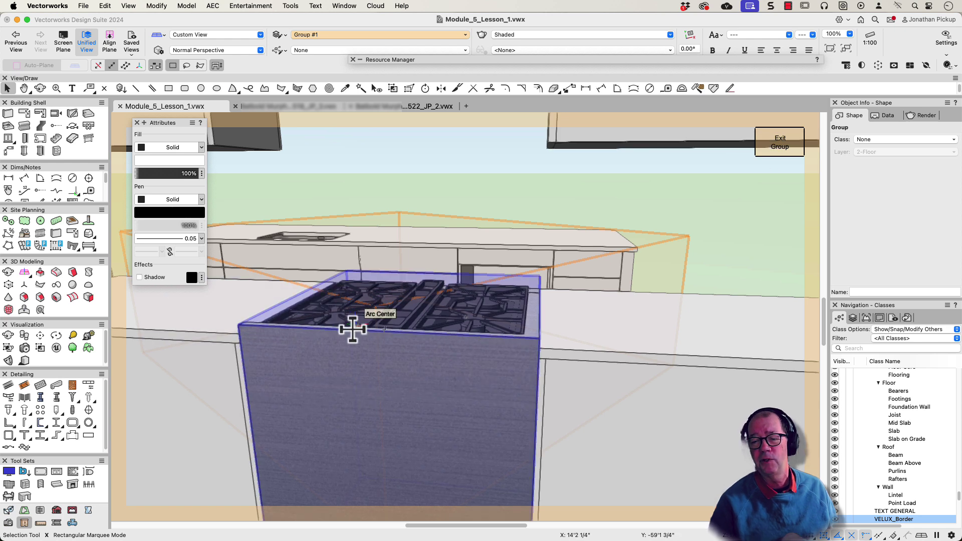
pyautogui.hotkey('shift', 'c')
pyautogui.moveTo(378, 313); pyautogui.dragTo(430, 430)
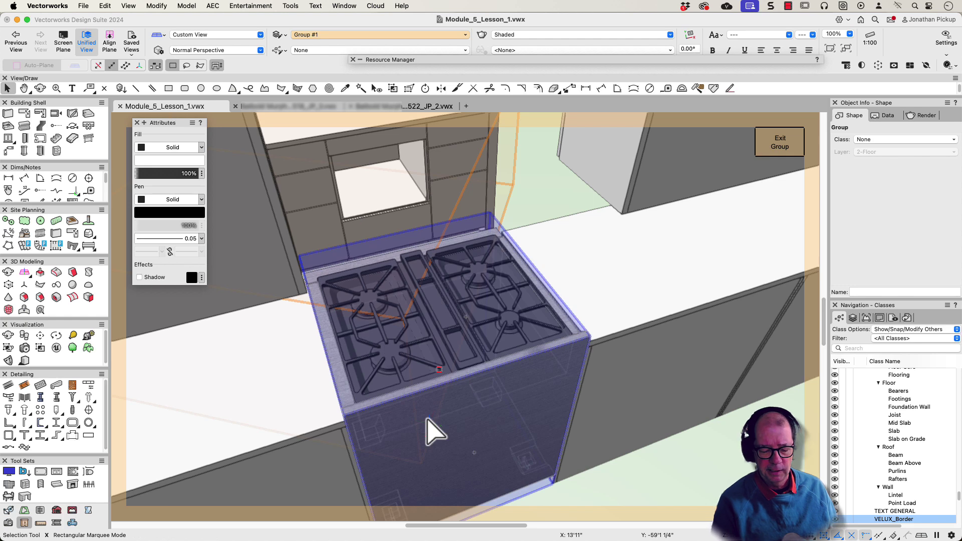
pyautogui.click(427, 420)
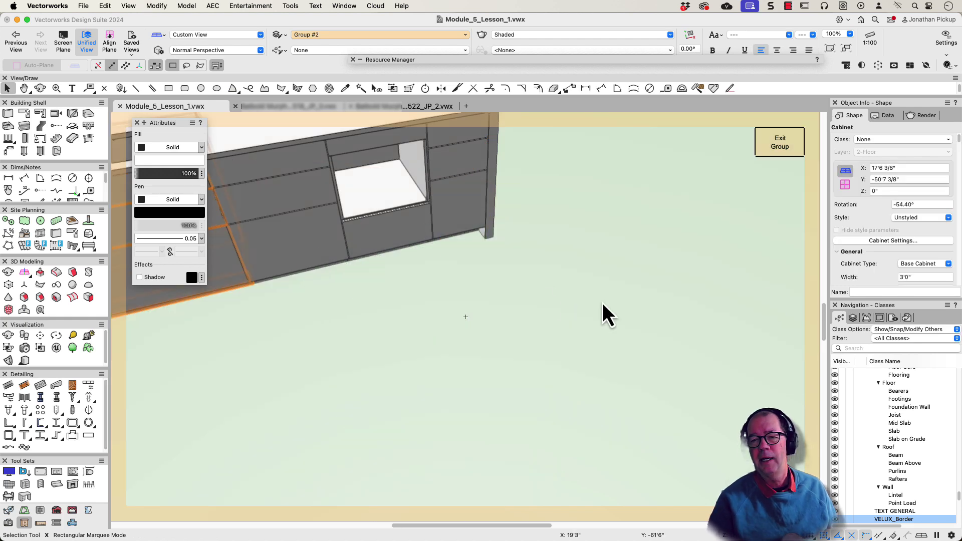
pyautogui.moveTo(545, 285); pyautogui.dragTo(620, 304, button='middle')
pyautogui.hotkey('shift', 'c')
pyautogui.moveTo(636, 344); pyautogui.dragTo(525, 168)
pyautogui.scroll(2, 522, 176)
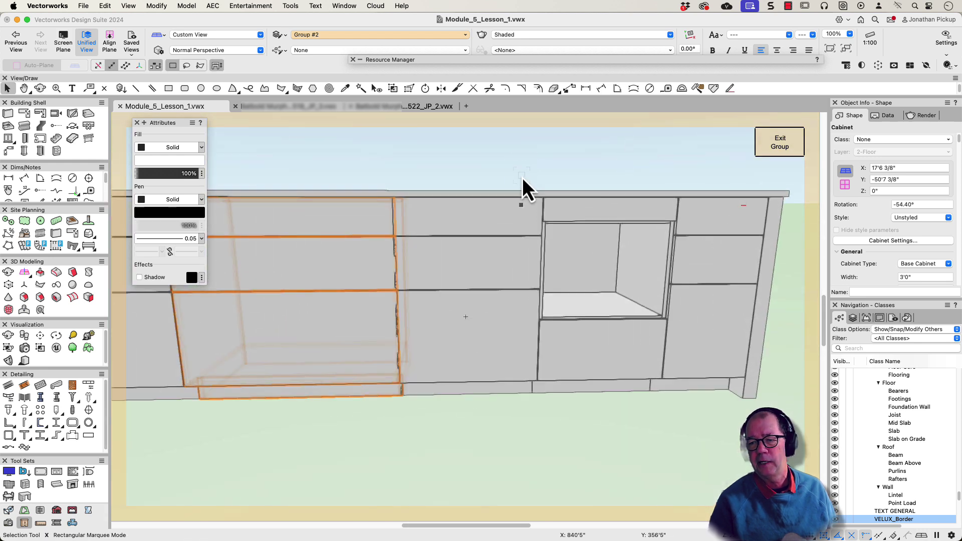
# Exit the island group and the kitchen group, and view the kitchen within the whole floor.
pyautogui.click(778, 143)
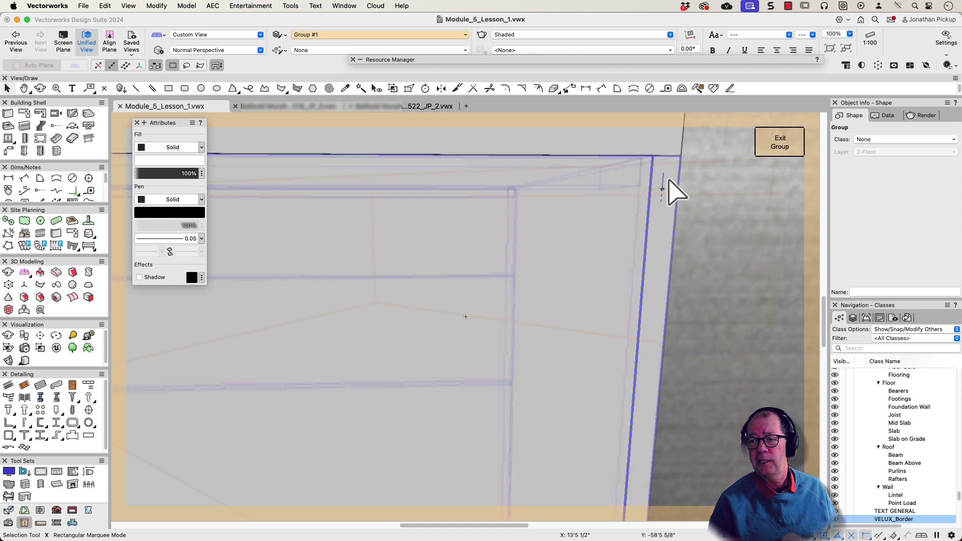
pyautogui.click(778, 150)
pyautogui.keyDown('ctrl'); pyautogui.moveTo(755, 162); pyautogui.dragTo(936, 311, button='middle'); pyautogui.keyUp('ctrl')
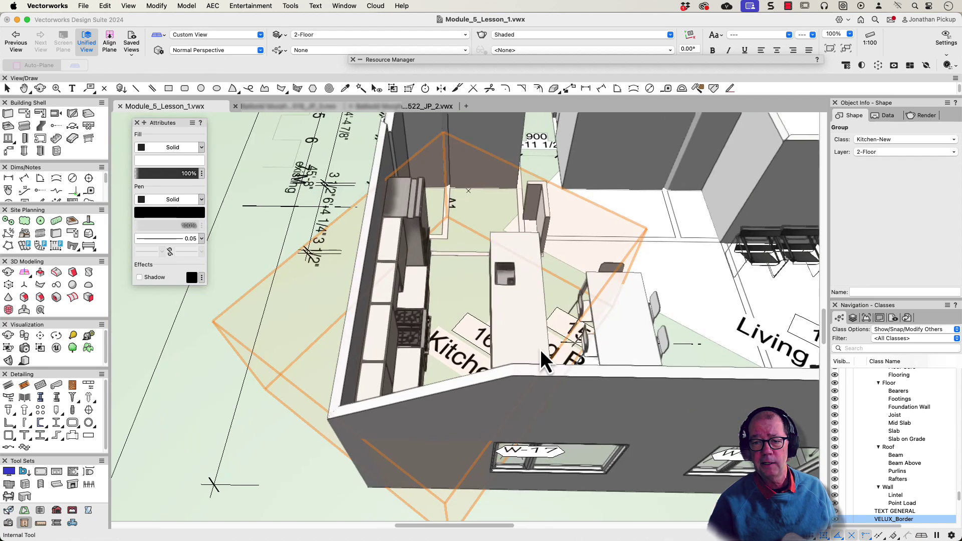
pyautogui.keyDown('ctrl'); pyautogui.moveTo(645, 218); pyautogui.dragTo(492, 264, button='middle'); pyautogui.keyUp('ctrl')
pyautogui.moveTo(490, 215); pyautogui.dragTo(503, 377, button='middle')
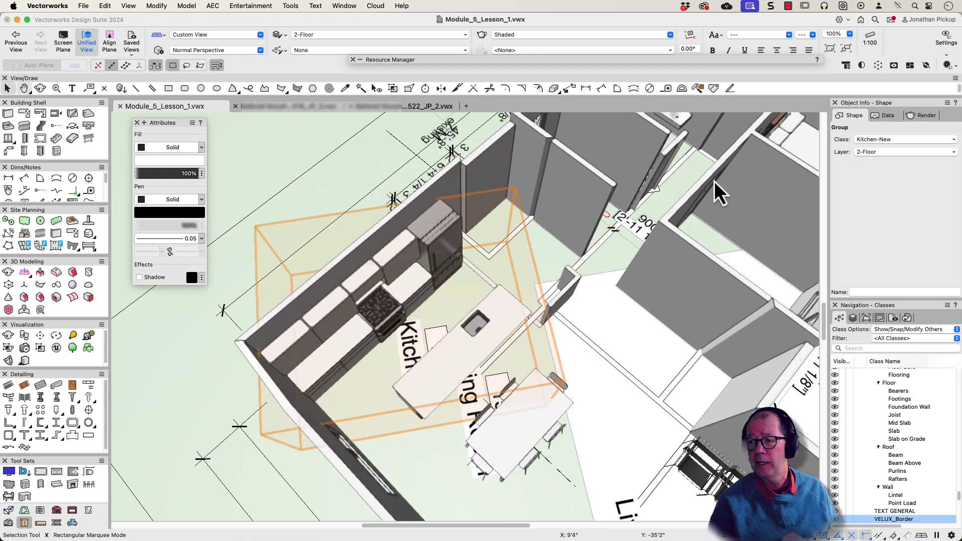
# Check the class assigned to the kitchen group and view the kitchen from the dining table side.
pyautogui.click(883, 140)
pyautogui.click(858, 142)
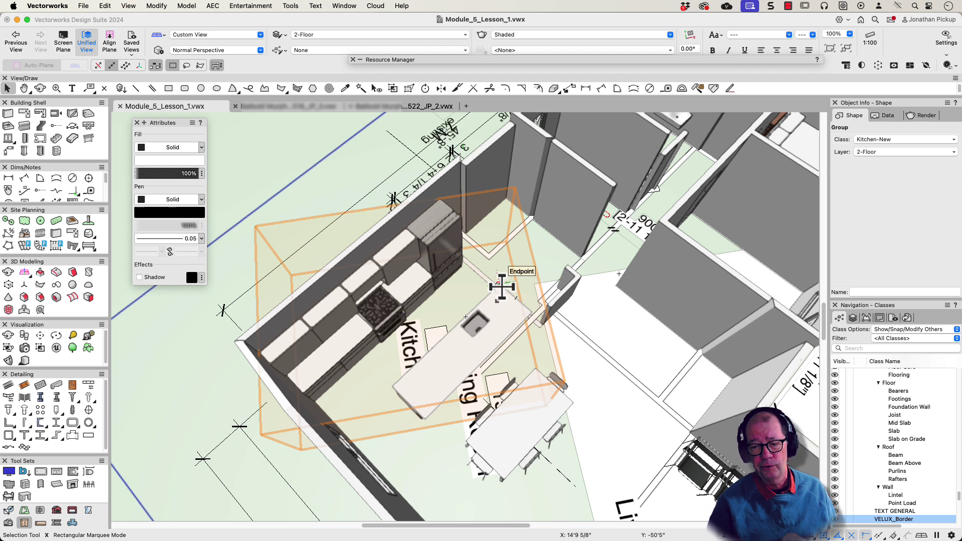
pyautogui.hotkey('shift', 'c')
pyautogui.moveTo(544, 271); pyautogui.dragTo(307, 203)
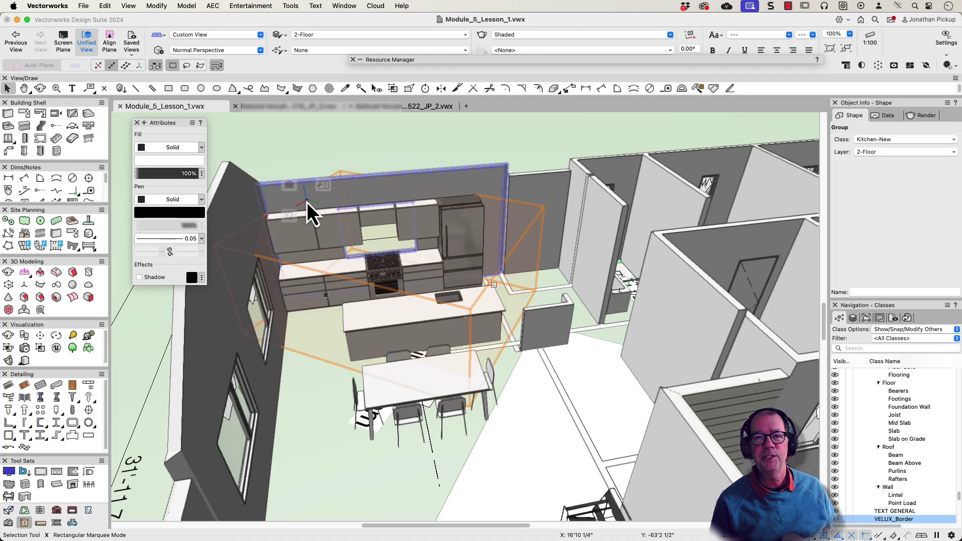